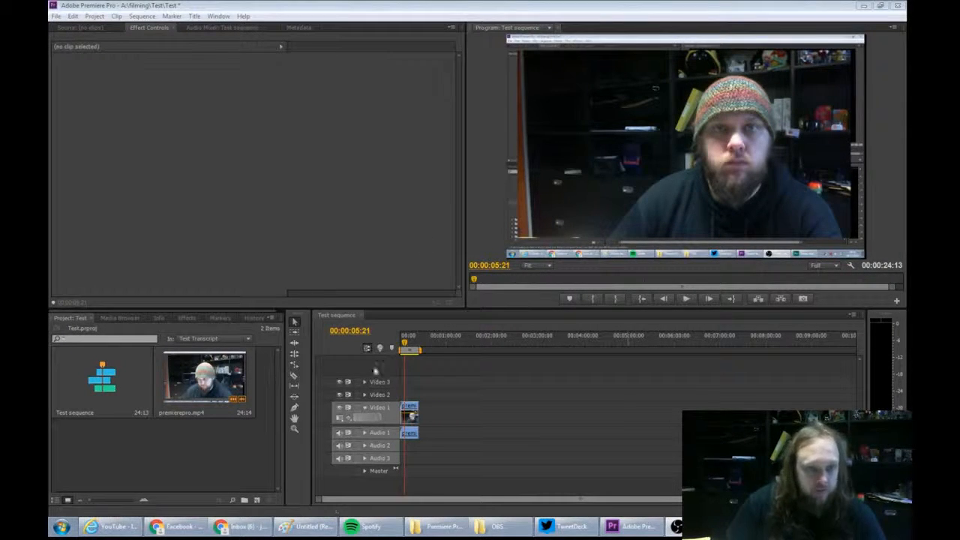
Move the playhead to 00:00:08:10 and create a new default still title named "name"
left_click_drag(404, 344, 406, 344)
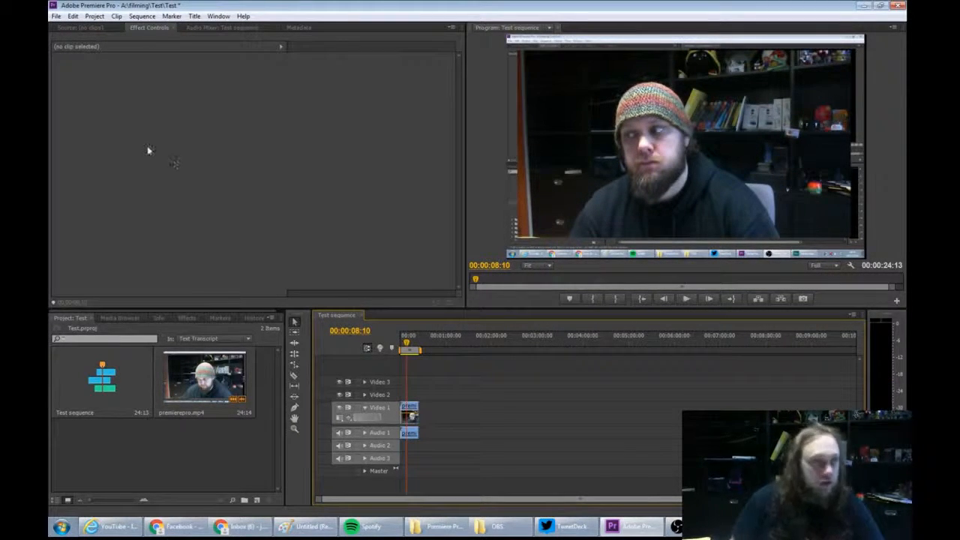
left_click(189, 452)
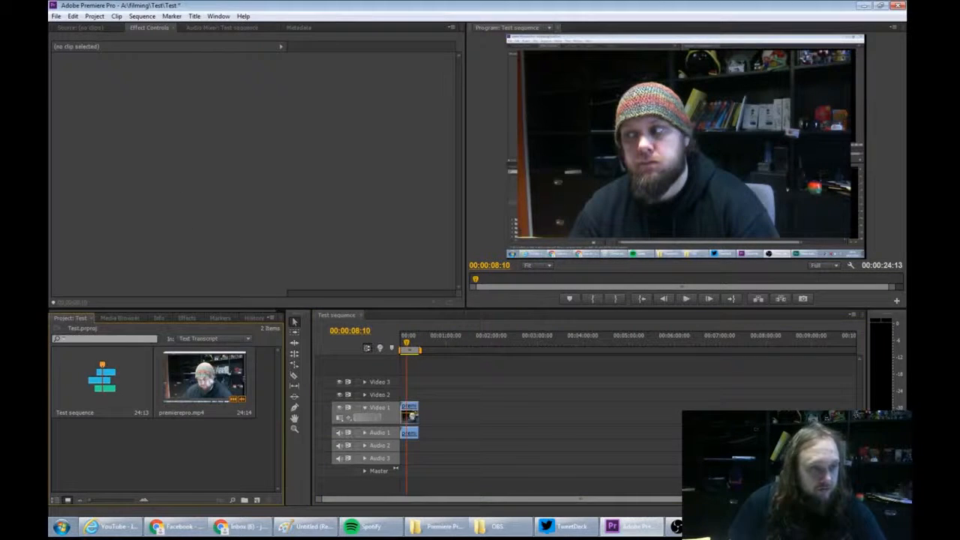
left_click(192, 17)
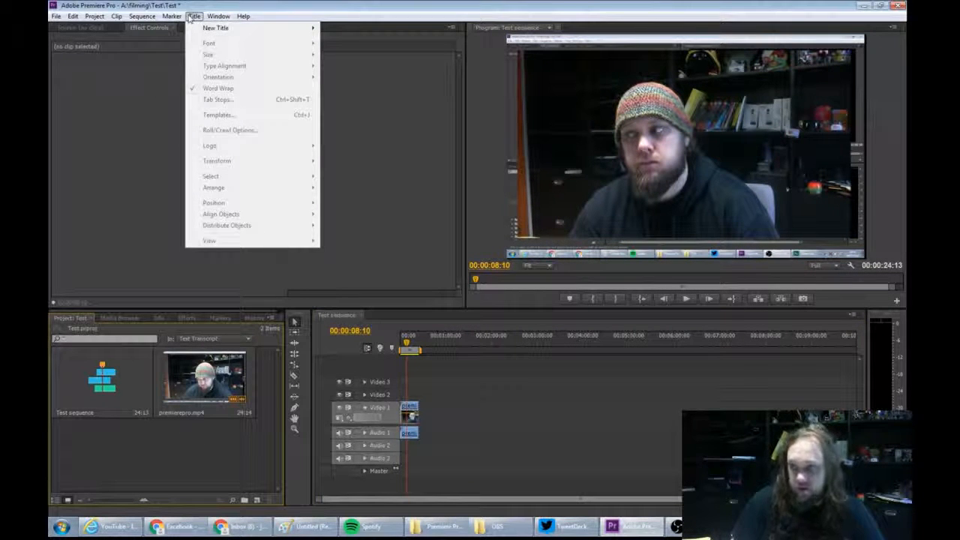
mouse_move(223, 28)
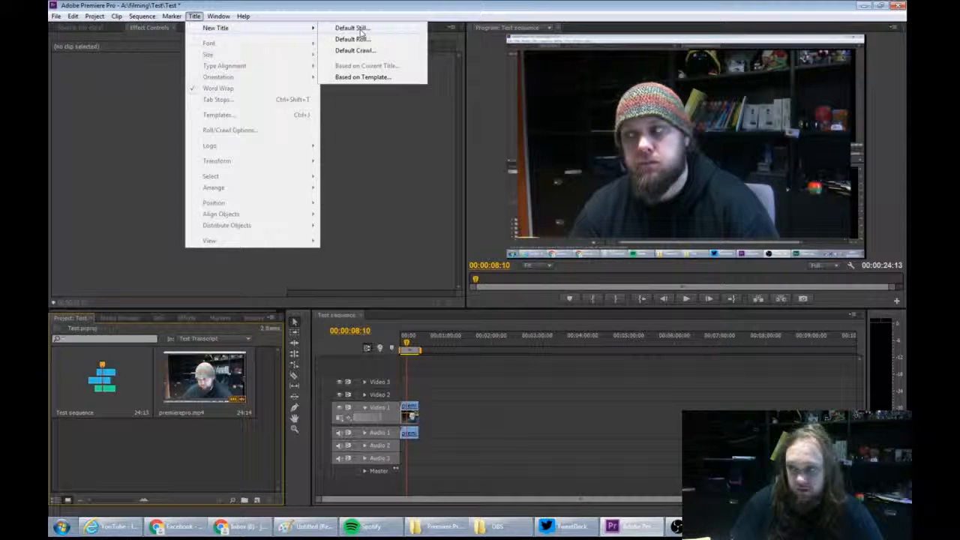
left_click(360, 29)
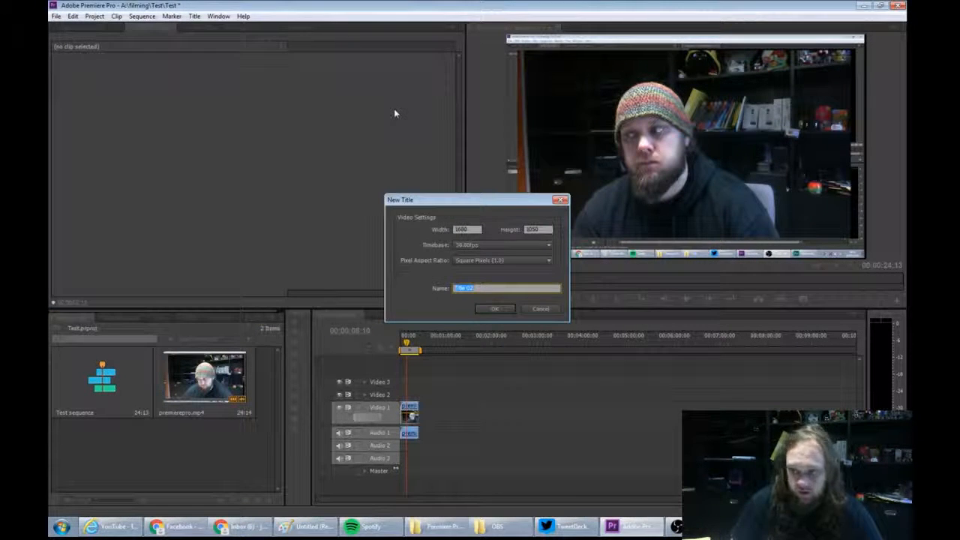
type("n")
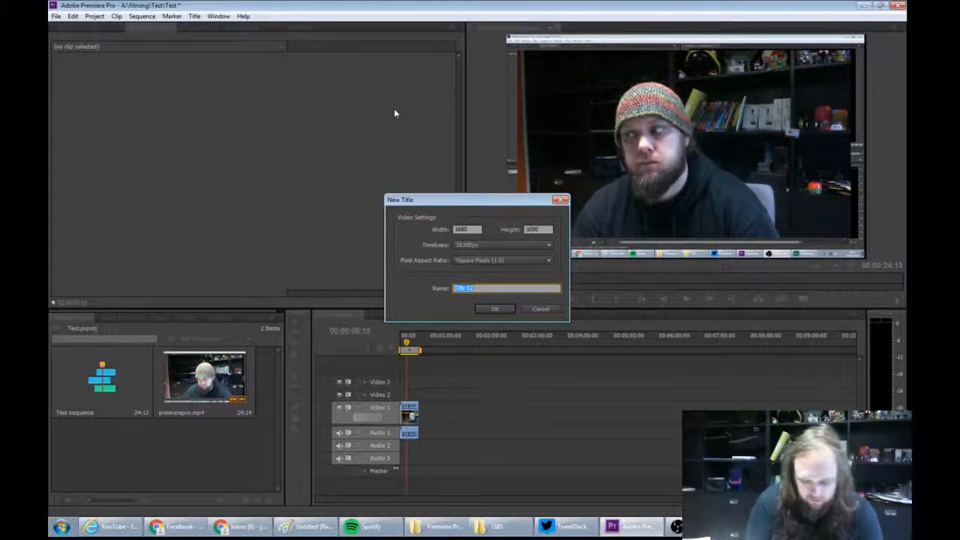
key("Return")
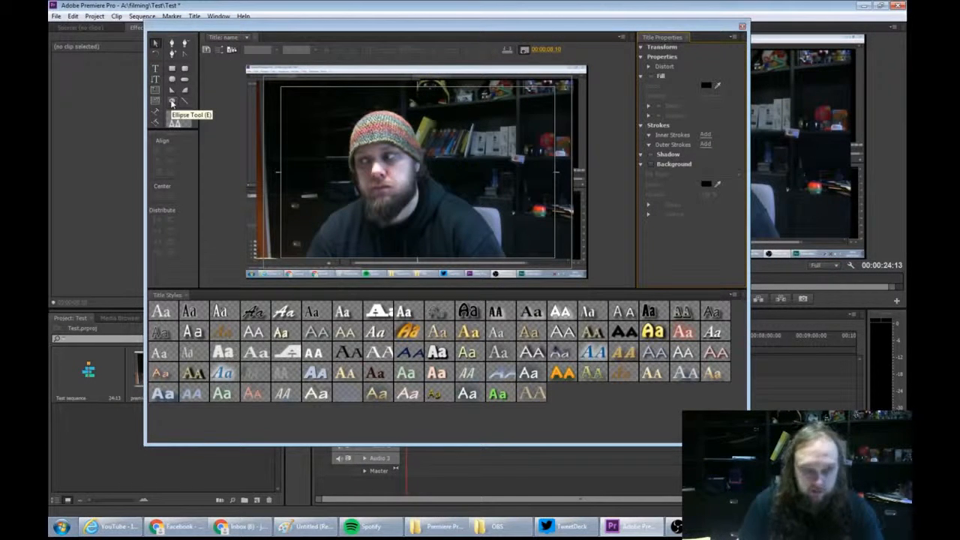
Draw an ellipse about 367 wide and 552 high and position it over the man's face
left_click(172, 103)
left_click_drag(354, 113, 429, 228)
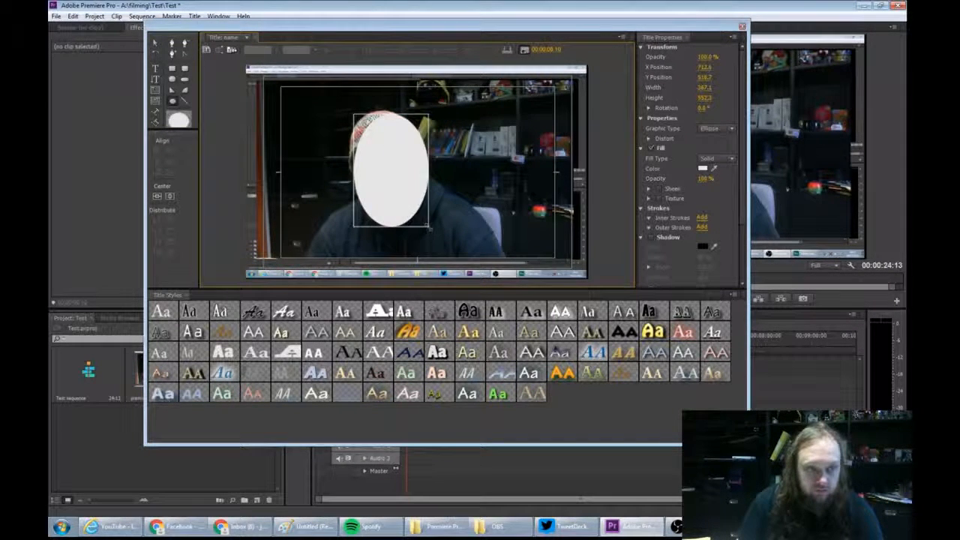
left_click_drag(388, 172, 376, 163)
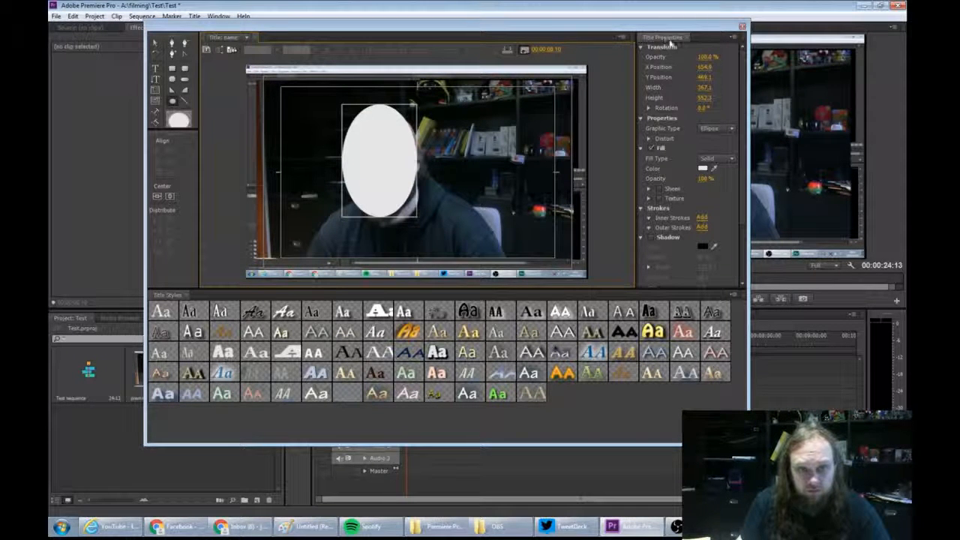
Turn off the ellipse's fill and give it a white shadow instead
left_click(651, 148)
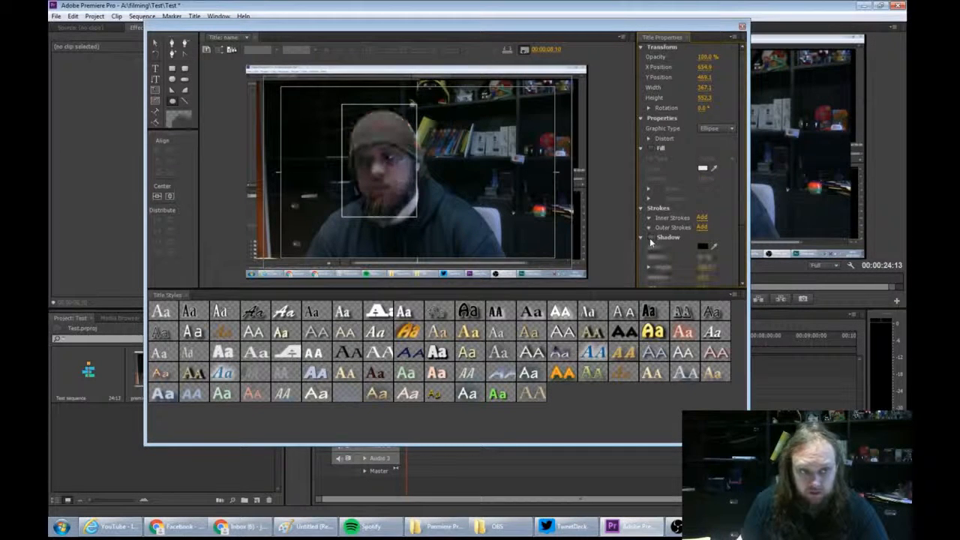
left_click(702, 247)
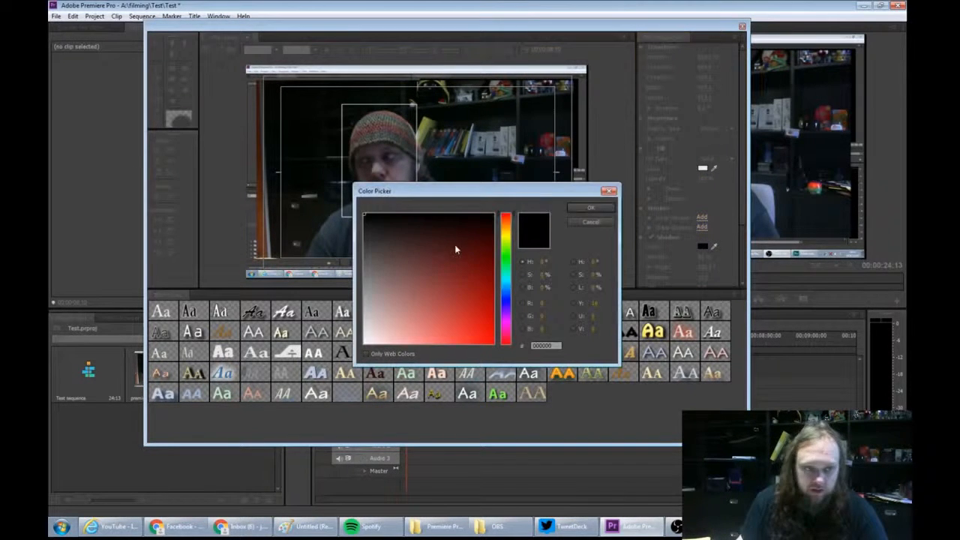
left_click(366, 334)
left_click(590, 208)
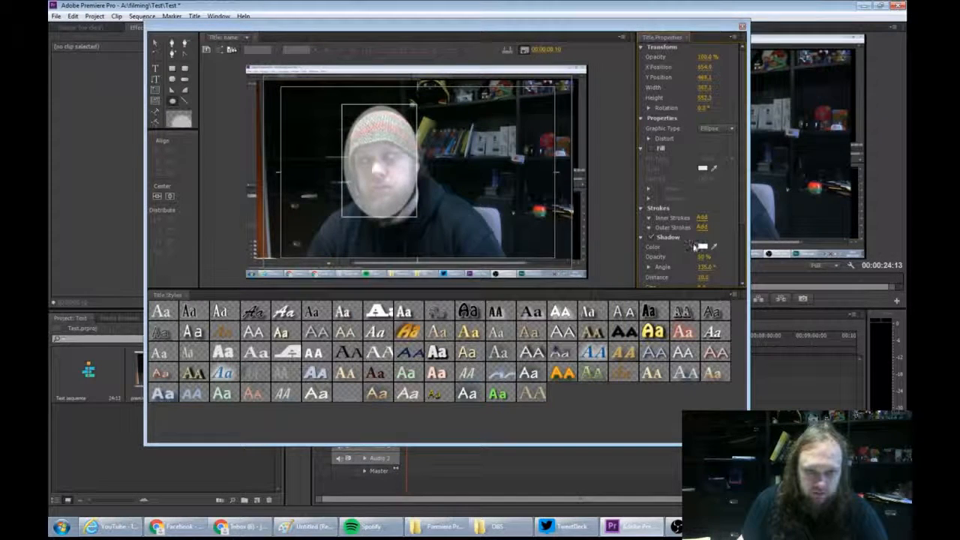
Set the shadow's opacity to 100% and spread to 99, nudge the ellipse over the face, and close the title editor
left_click_drag(704, 257, 729, 258)
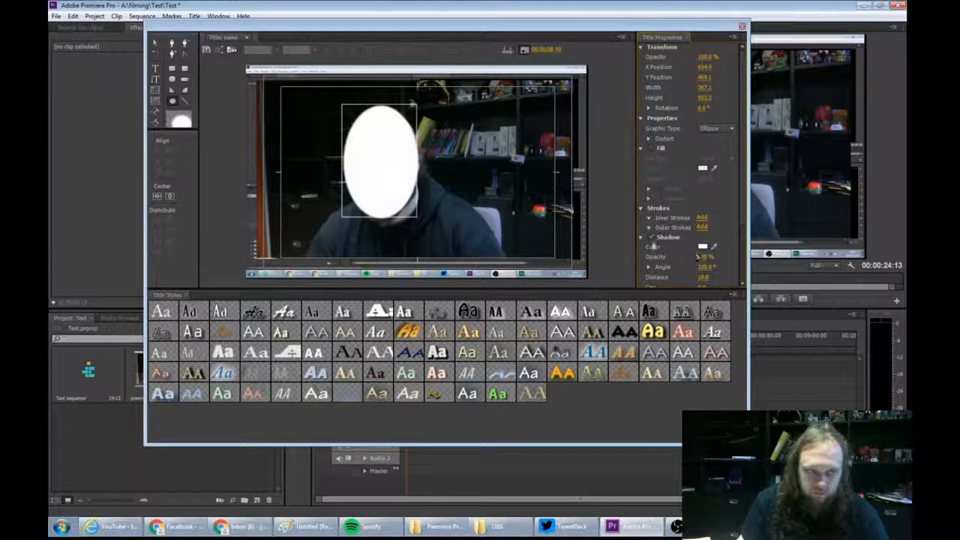
scroll(687, 267, "down", 3)
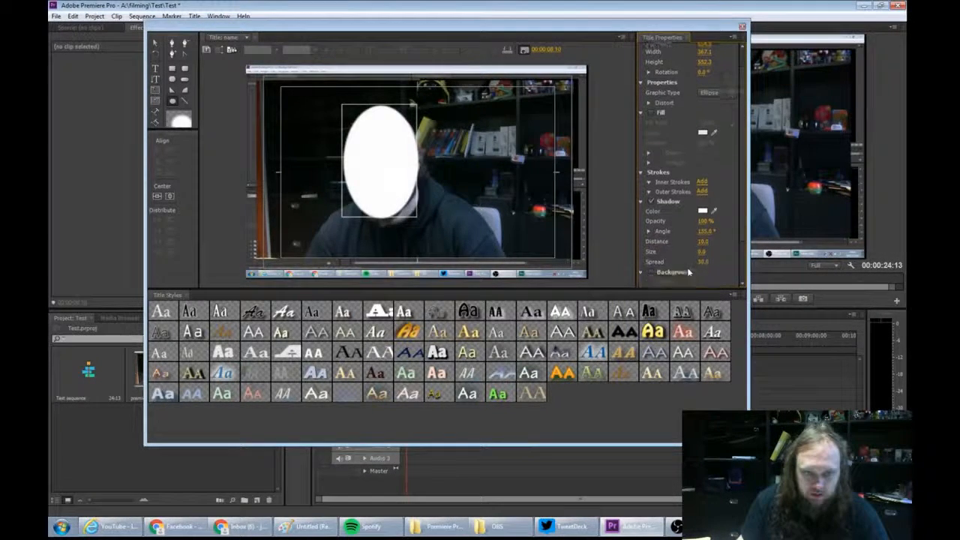
left_click_drag(703, 261, 755, 261)
left_click_drag(399, 150, 399, 152)
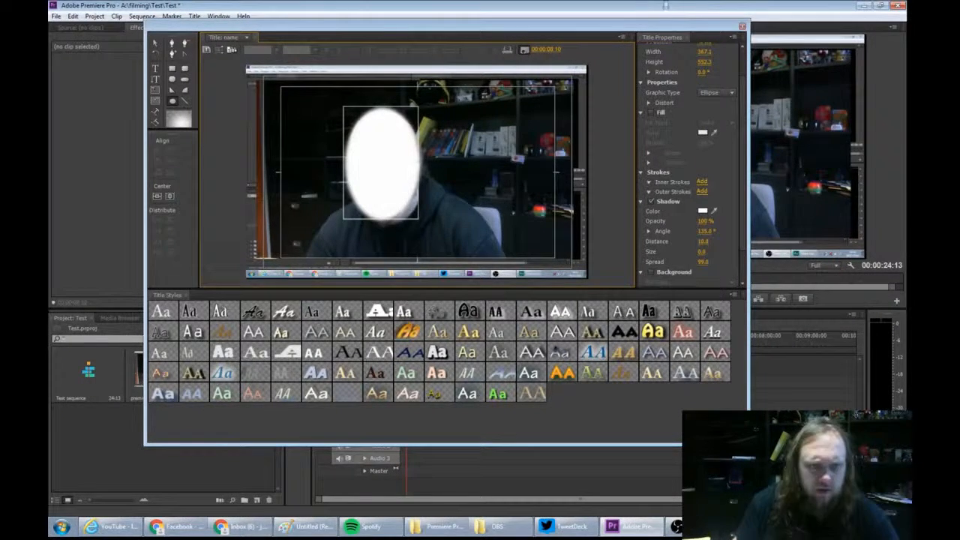
left_click(742, 28)
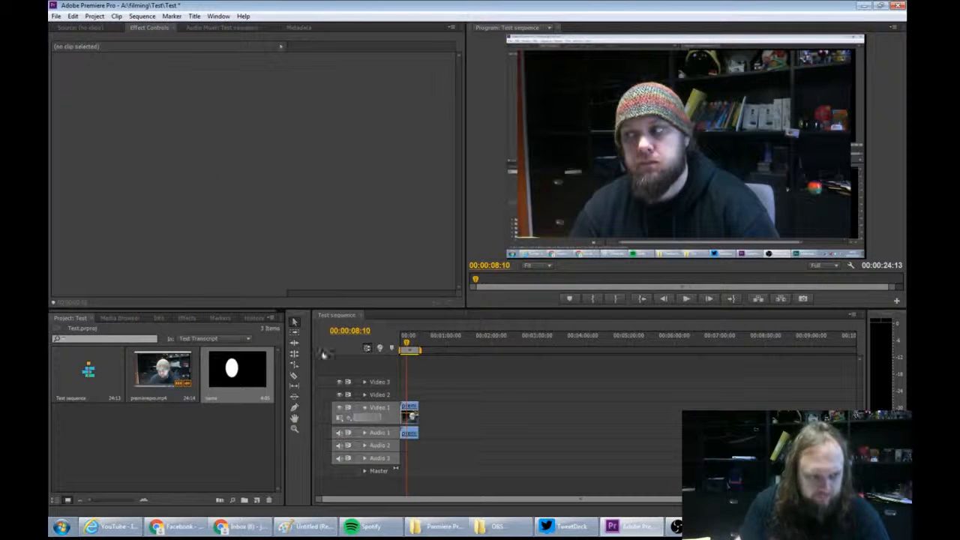
Duplicate the premierepro.mp4 clip from Video 1 onto Video 2 and toggle the Video 2 track's visibility to check it
left_click(409, 415)
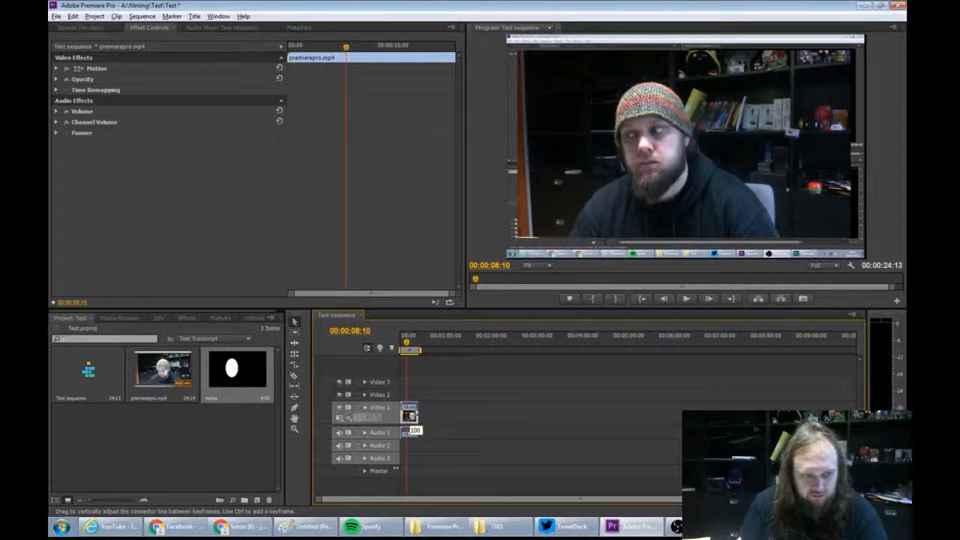
left_click_drag(410, 406, 409, 395)
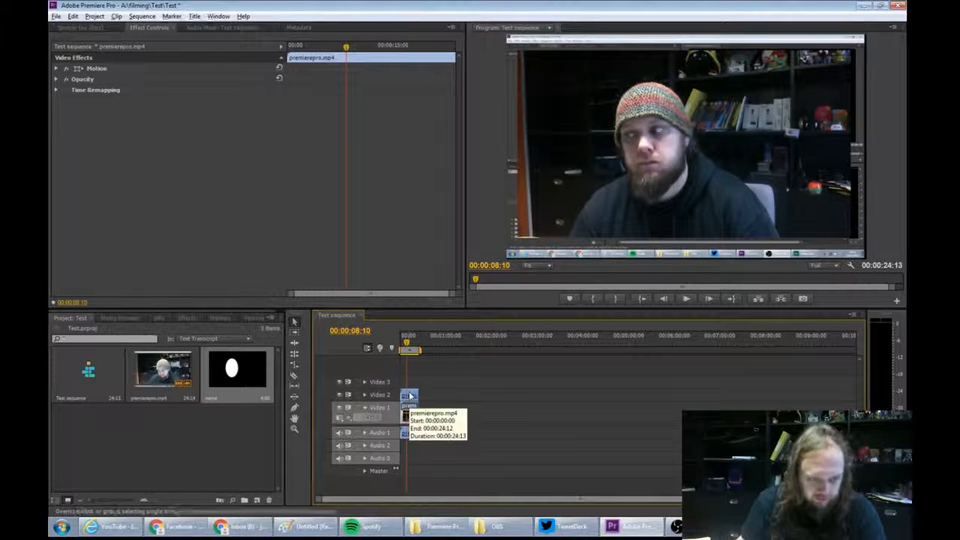
left_click(407, 343)
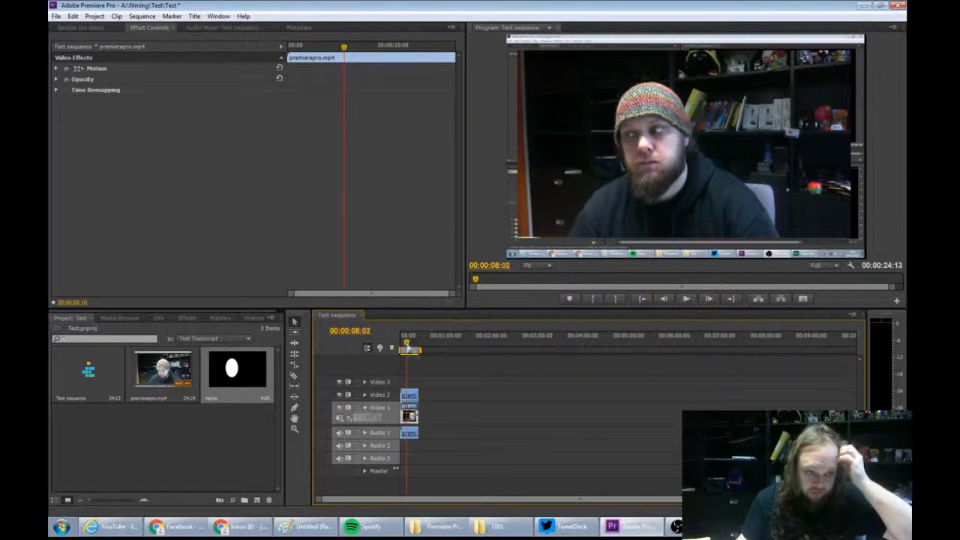
left_click(339, 395)
left_click(339, 395)
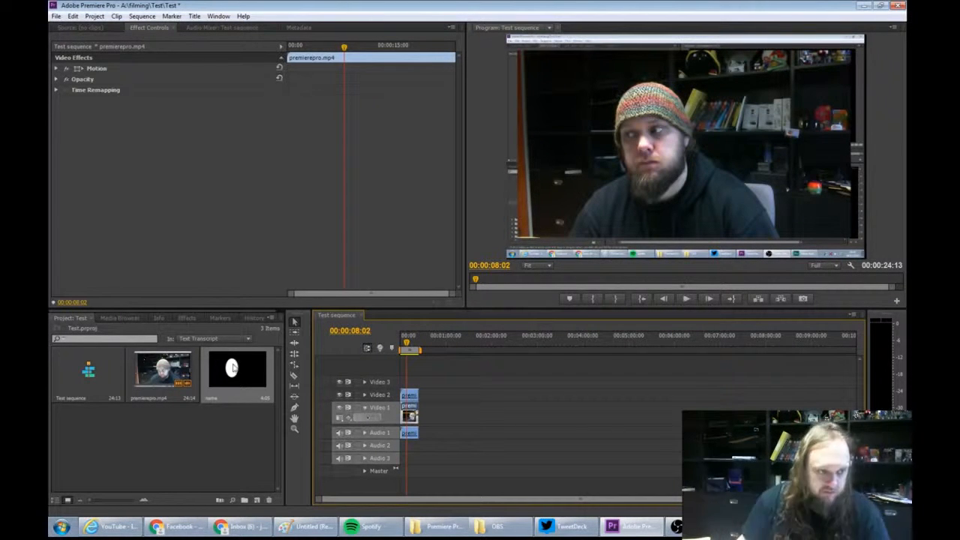
Apply the Gaussian Blur effect to the duplicate clip on Video 2
left_click(409, 411)
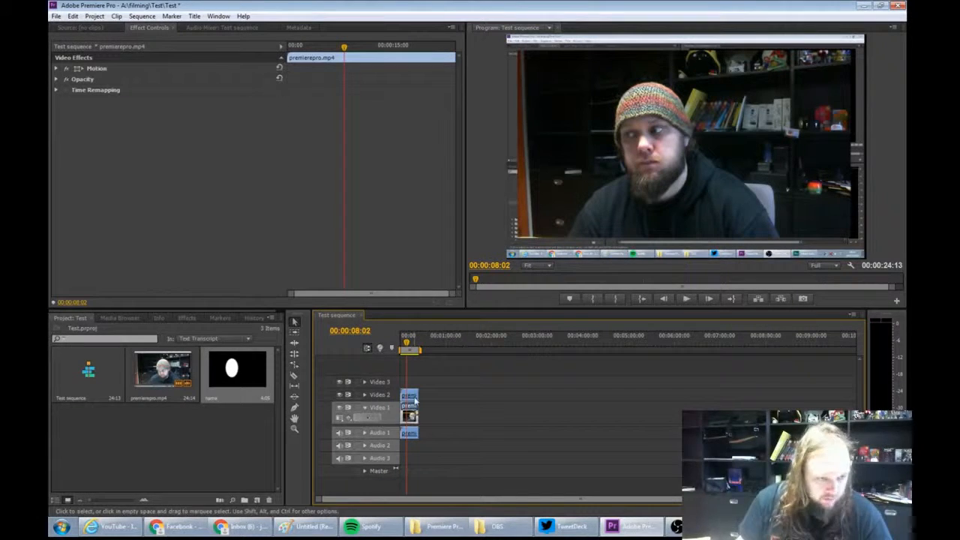
left_click(186, 319)
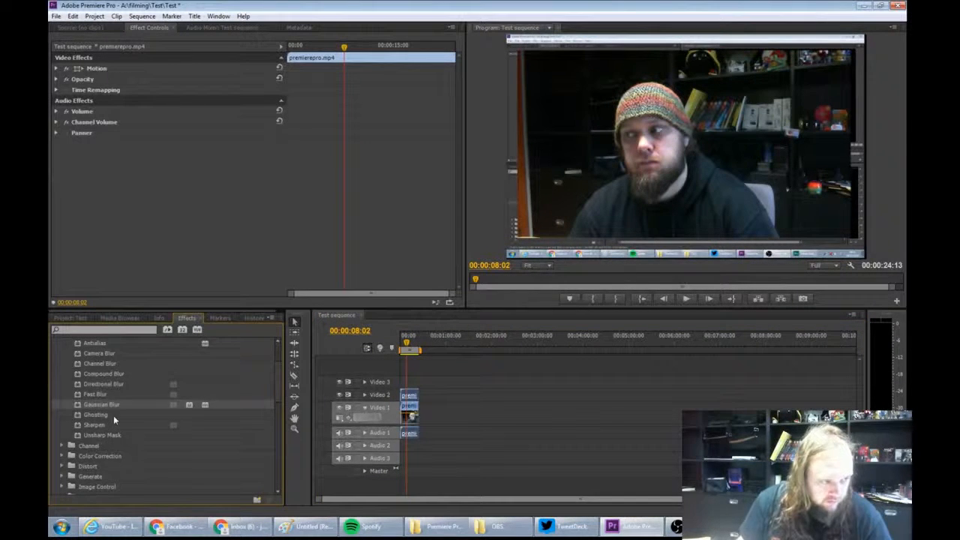
scroll(114, 416, "up", 2)
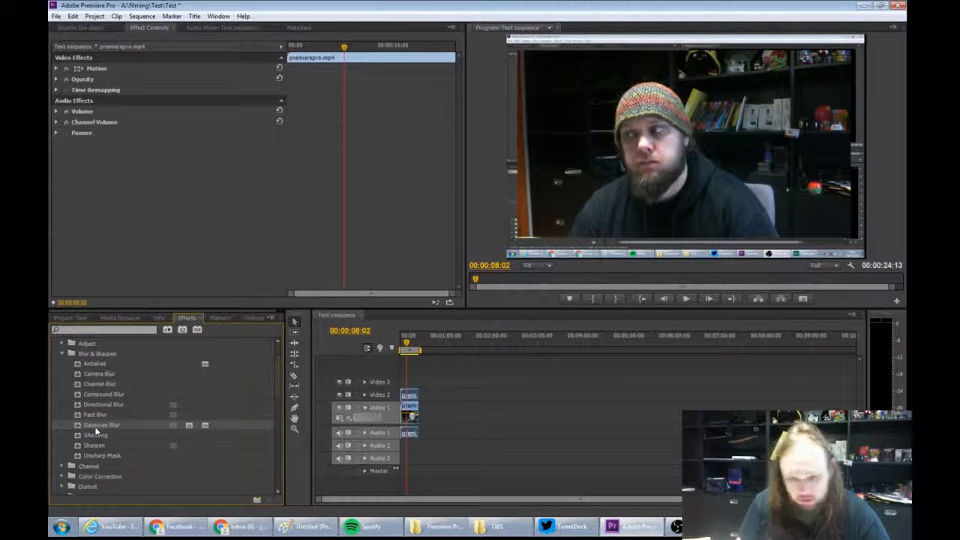
left_click_drag(94, 426, 409, 394)
Place the "name" title on Video 3 from the sequence start, spanning the same length as the clips below
left_click(73, 319)
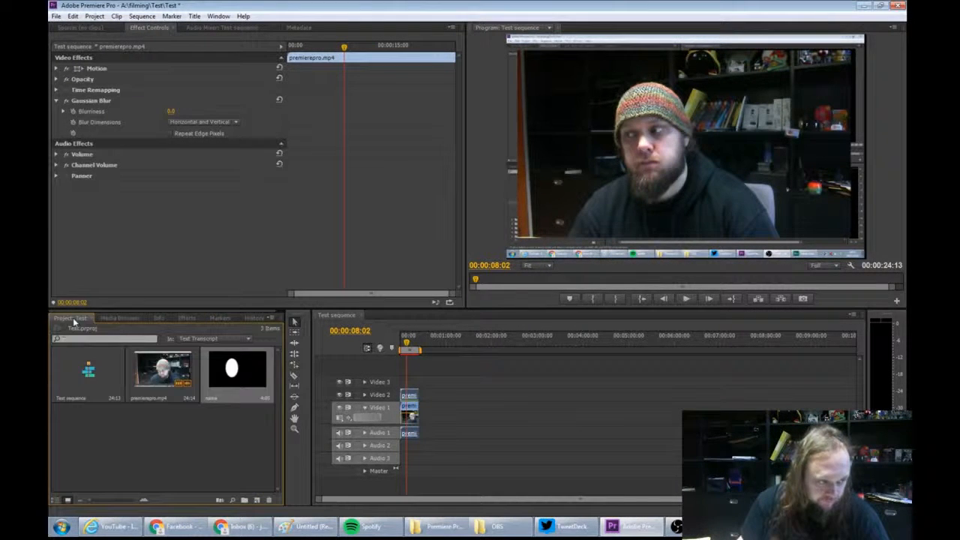
left_click_drag(226, 368, 406, 383)
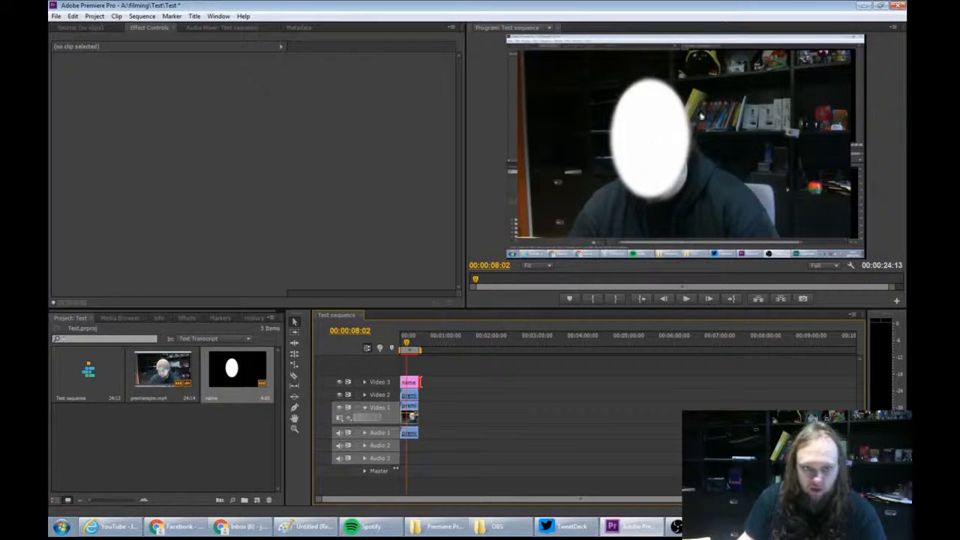
Set the Gaussian Blur's blurriness to 48 on the Video 2 clip, with the playhead at 00:00:00:20
left_click(410, 396)
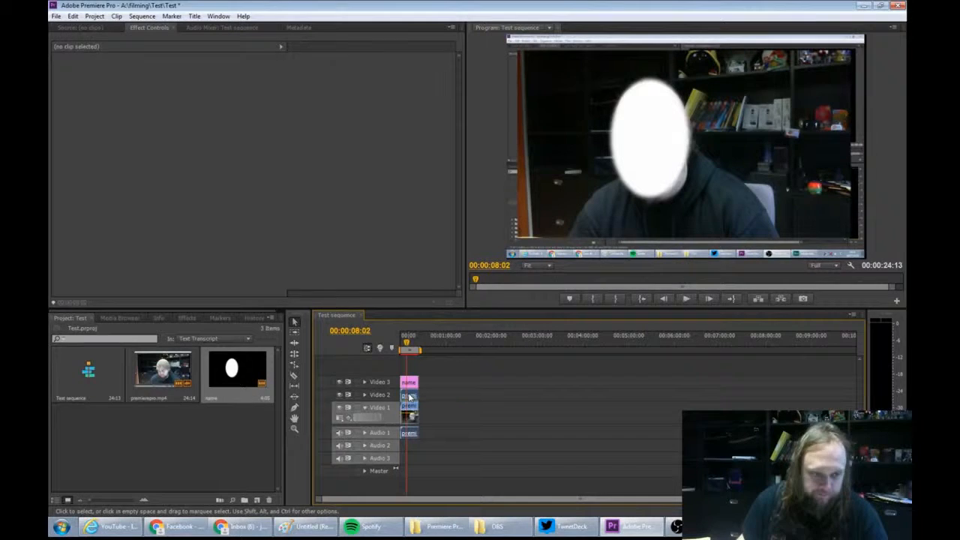
left_click_drag(408, 346, 400, 346)
left_click(188, 317)
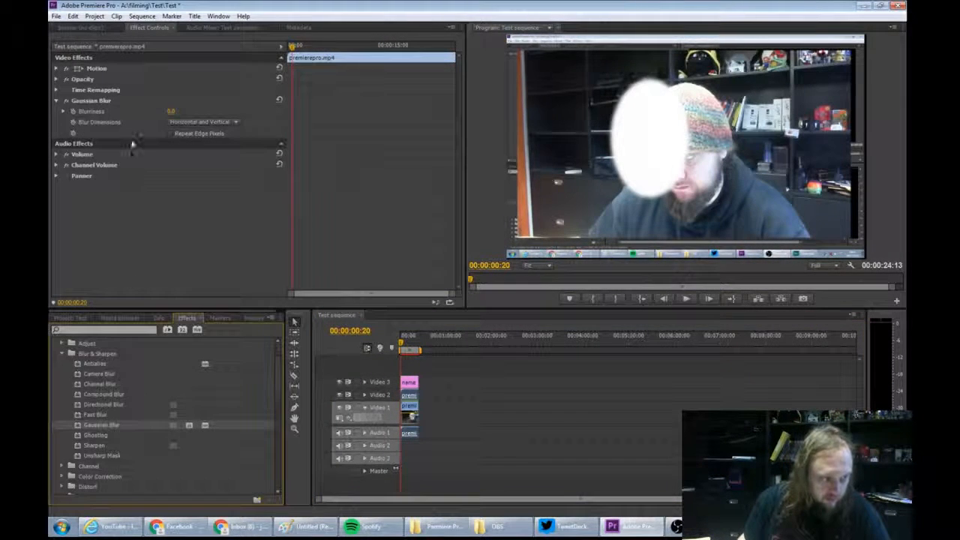
left_click_drag(172, 112, 211, 111)
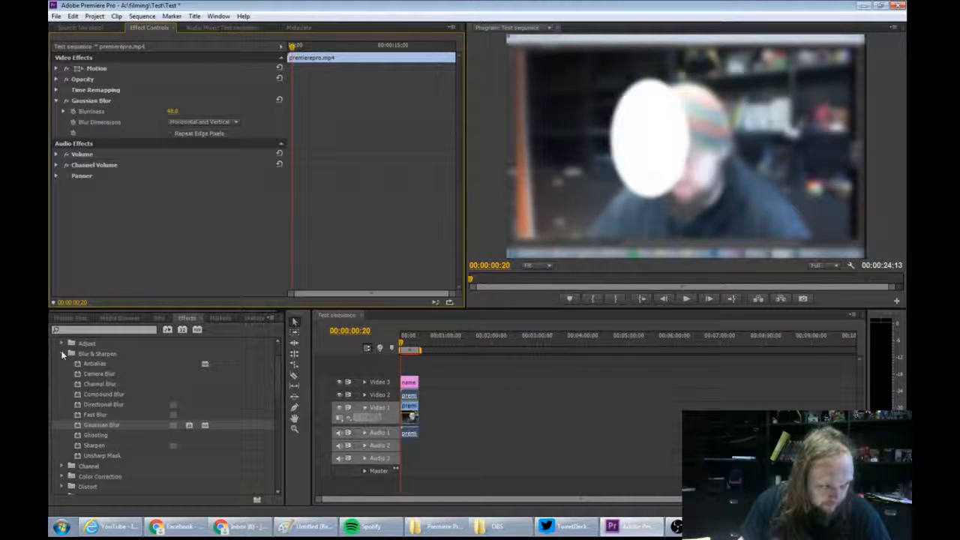
Apply Track Matte Key to the Video 2 clip and set its matte to Video 3
scroll(74, 375, "down", 3)
scroll(74, 377, "down", 5)
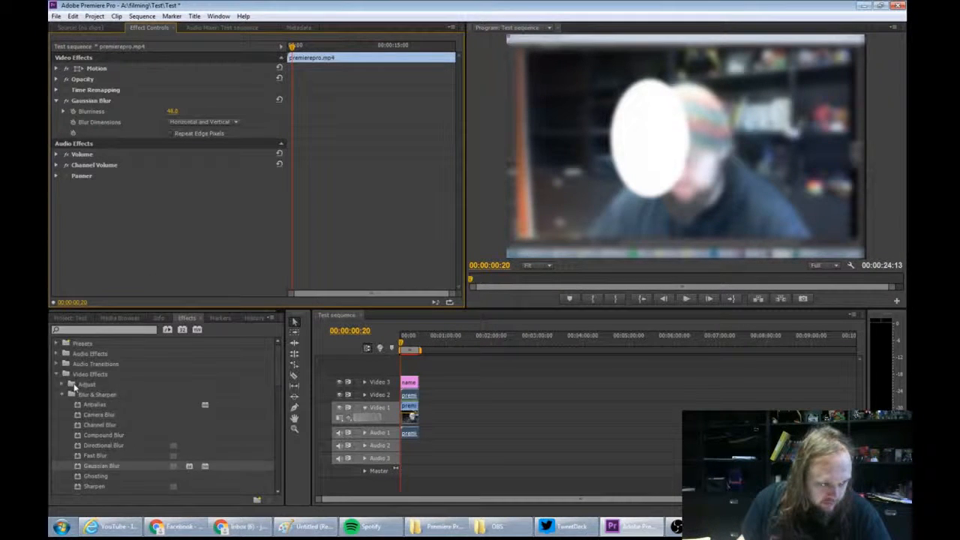
scroll(84, 395, "down", 3)
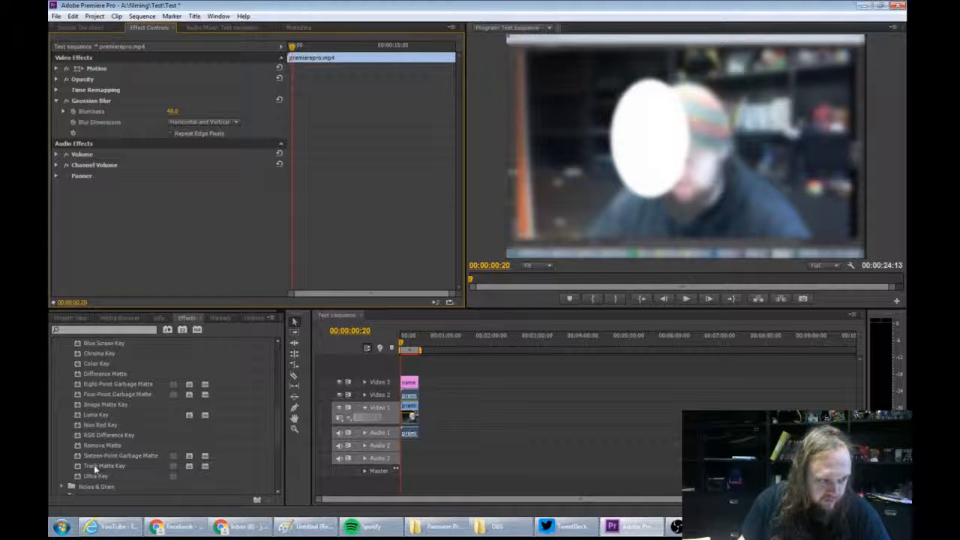
left_click_drag(93, 465, 409, 396)
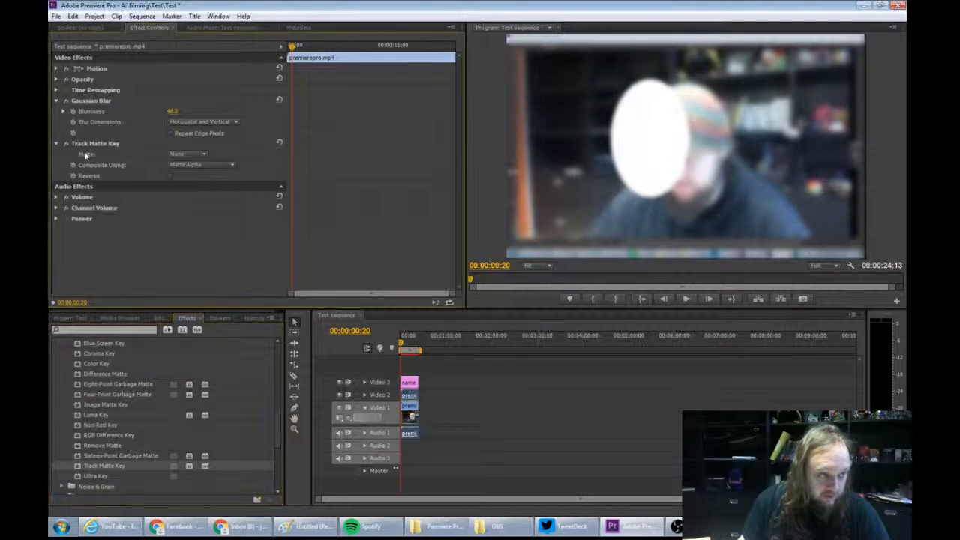
left_click(174, 154)
left_click(193, 180)
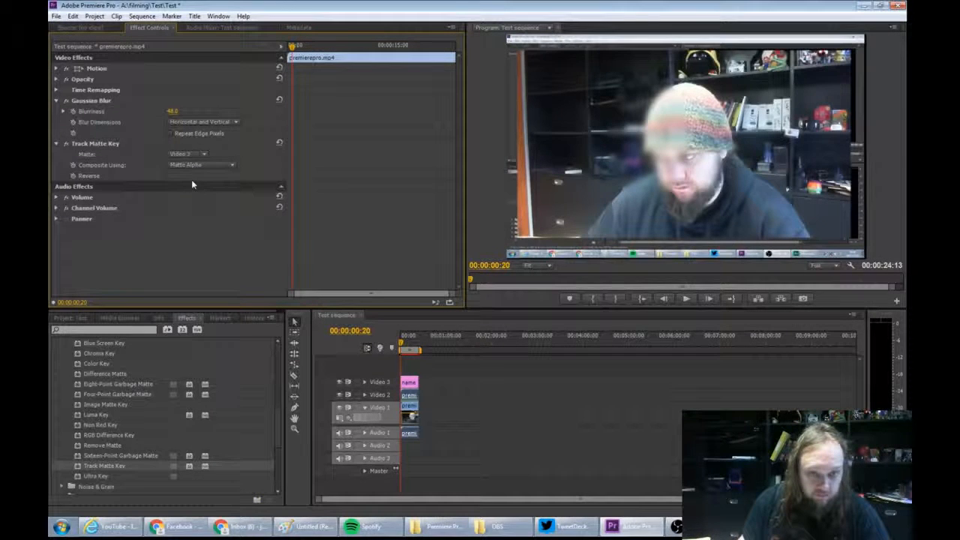
Scrub through the sequence to check the face blur, selecting the mask title in the preview
left_click(405, 345)
left_click_drag(408, 345, 410, 352)
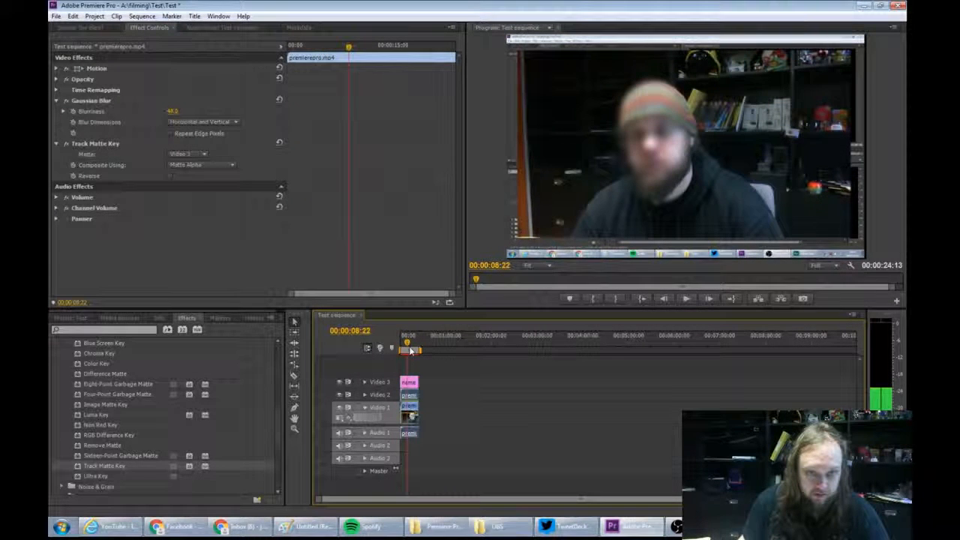
left_click(656, 138)
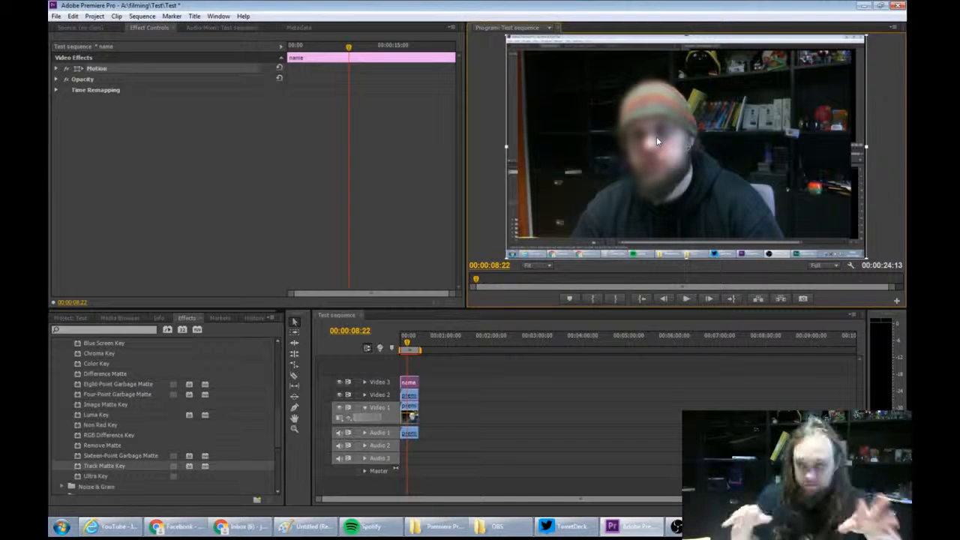
left_click(403, 350)
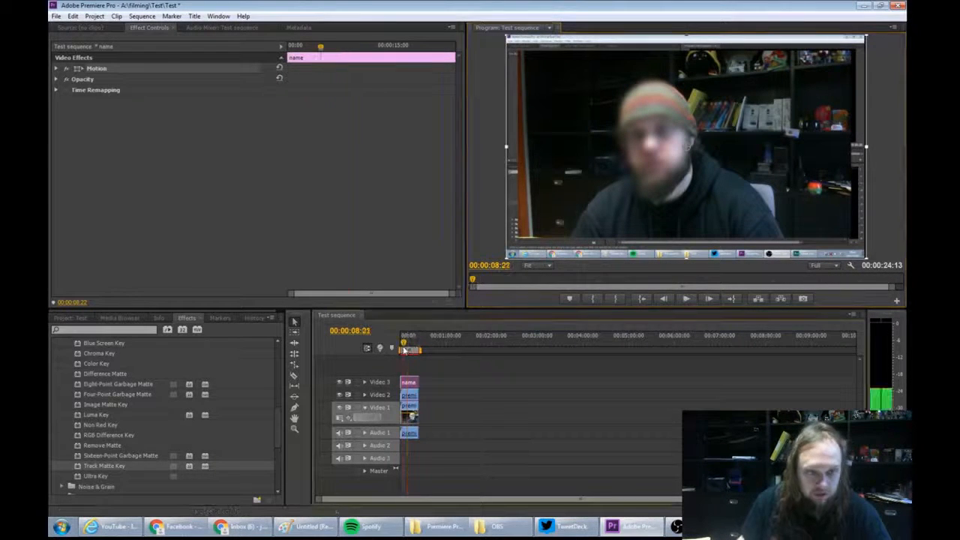
Play and scrub through the sequence to check how well the stationary blur covers the moving face
key("space")
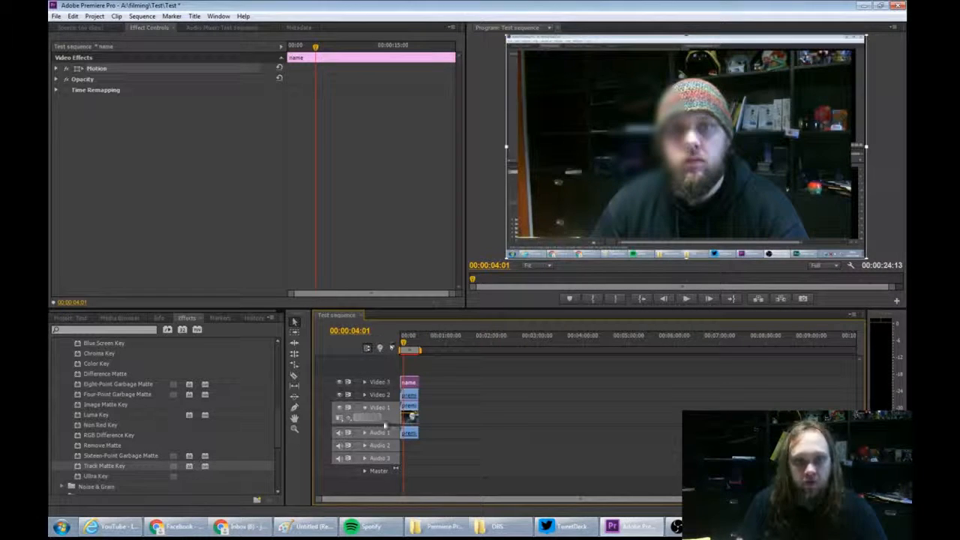
key("space")
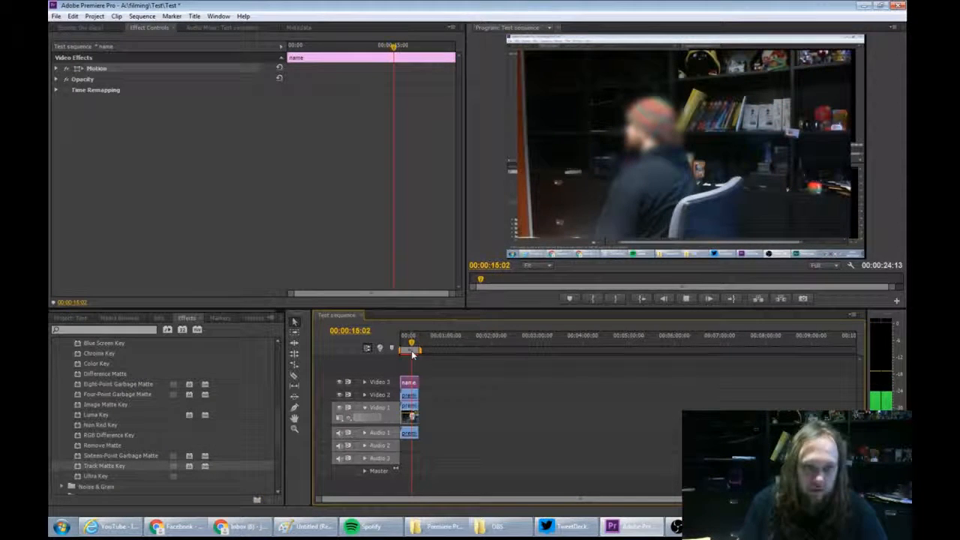
key("space")
left_click_drag(411, 344, 266, 263)
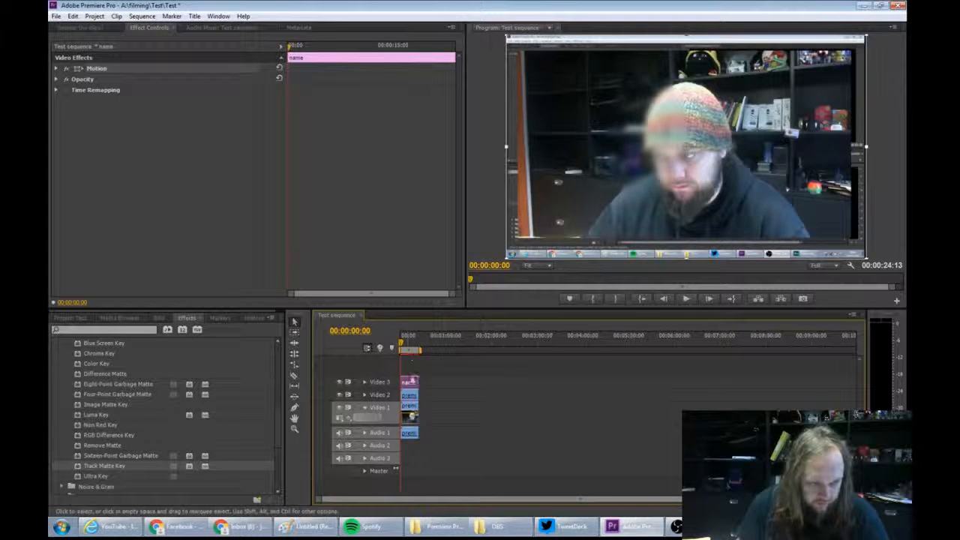
left_click_drag(401, 346, 405, 345)
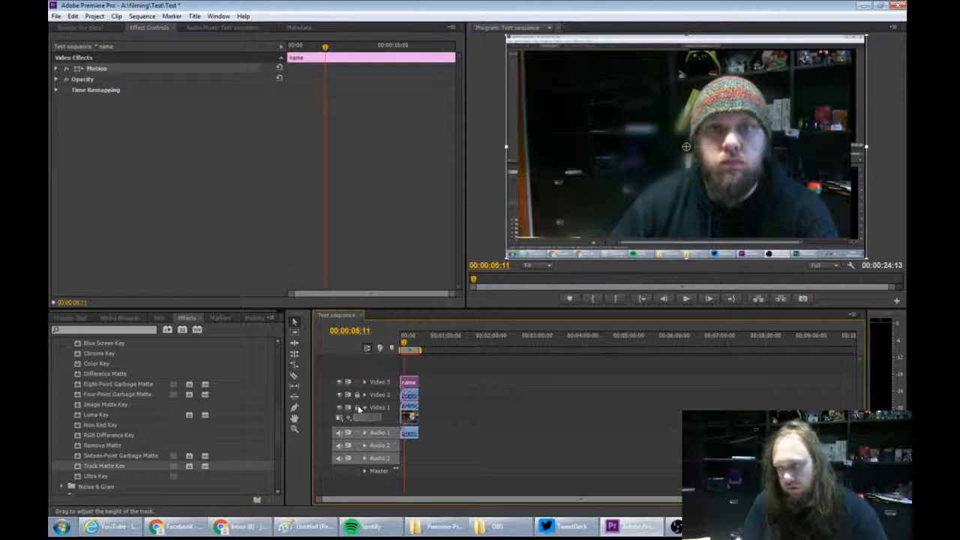
At the sequence start, scale the "name" title to about 98% and reposition it so the blur covers the face
left_click(399, 341)
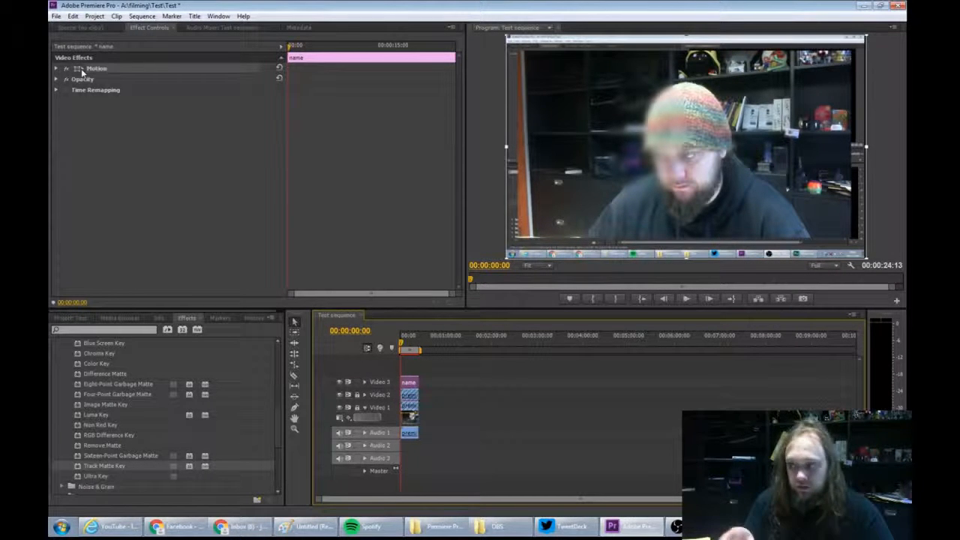
left_click(56, 69)
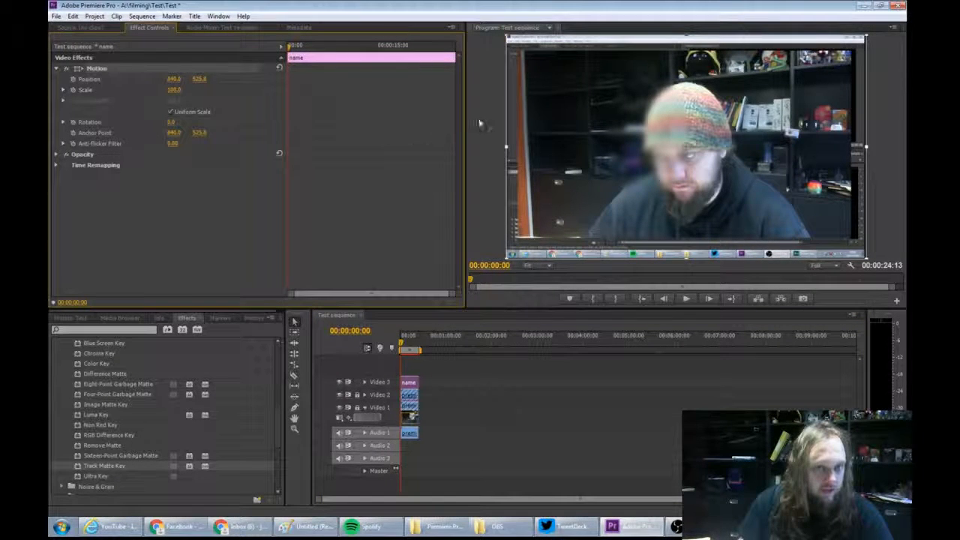
left_click(644, 135)
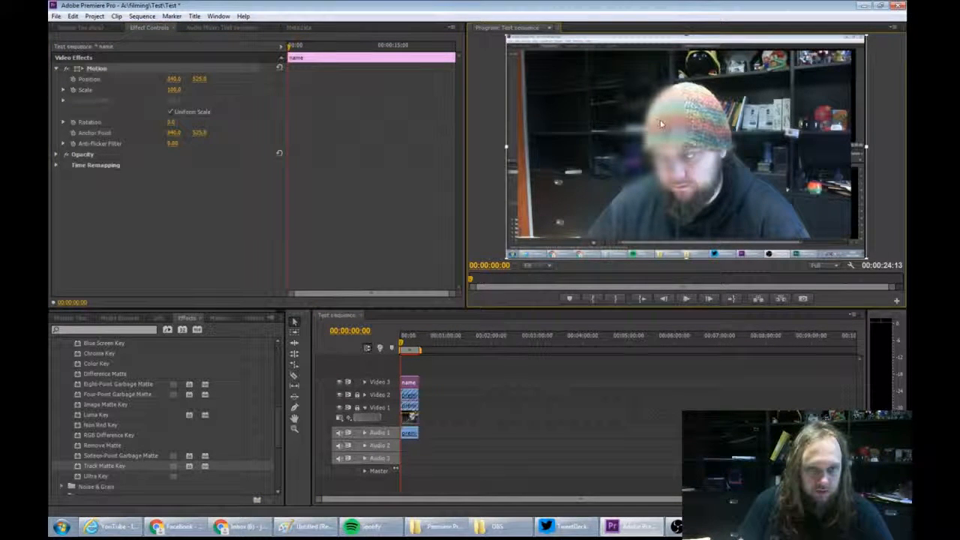
left_click(518, 420)
left_click(630, 160)
left_click(657, 465)
left_click(659, 123)
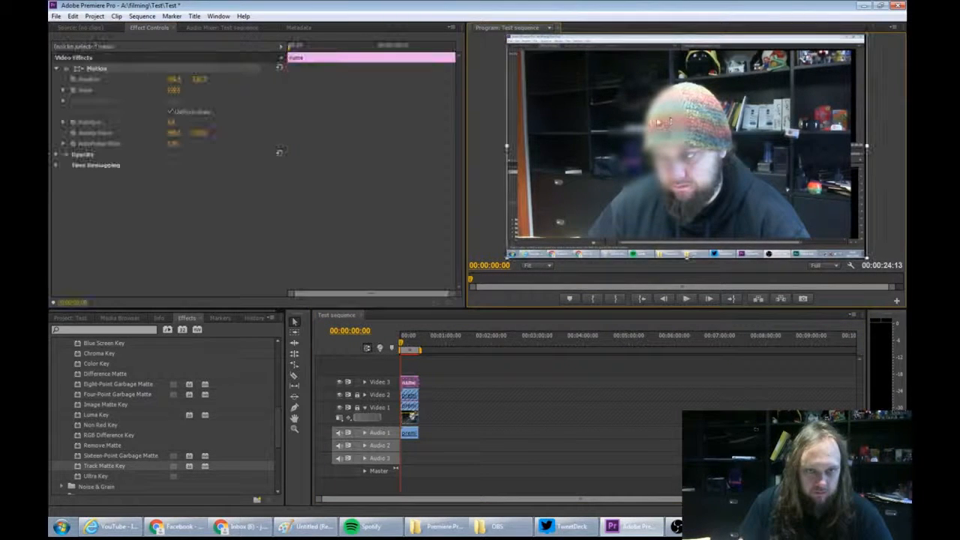
left_click_drag(507, 258, 510, 256)
left_click_drag(634, 137, 664, 138)
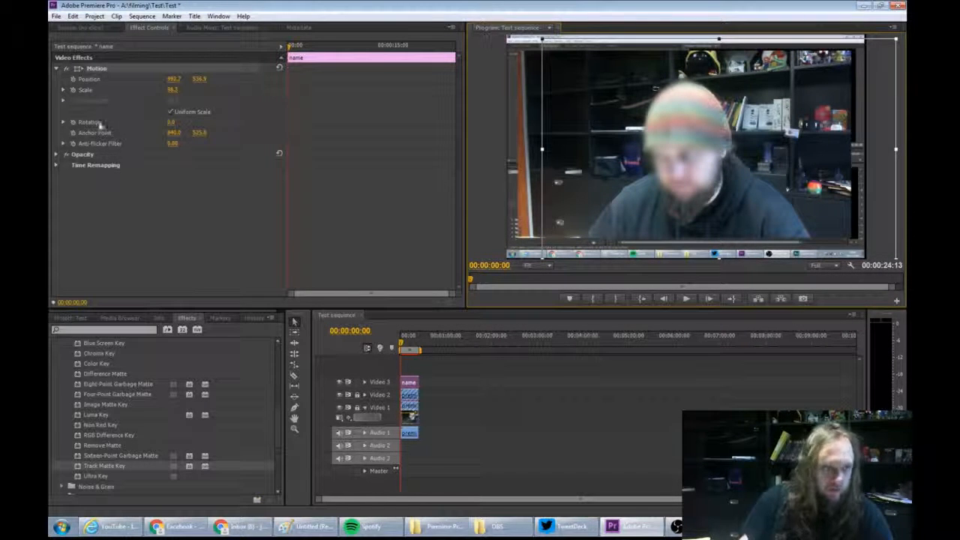
Turn on Position keyframing for the title at the sequence start and move the mask over the face at about 5 seconds
left_click(73, 79)
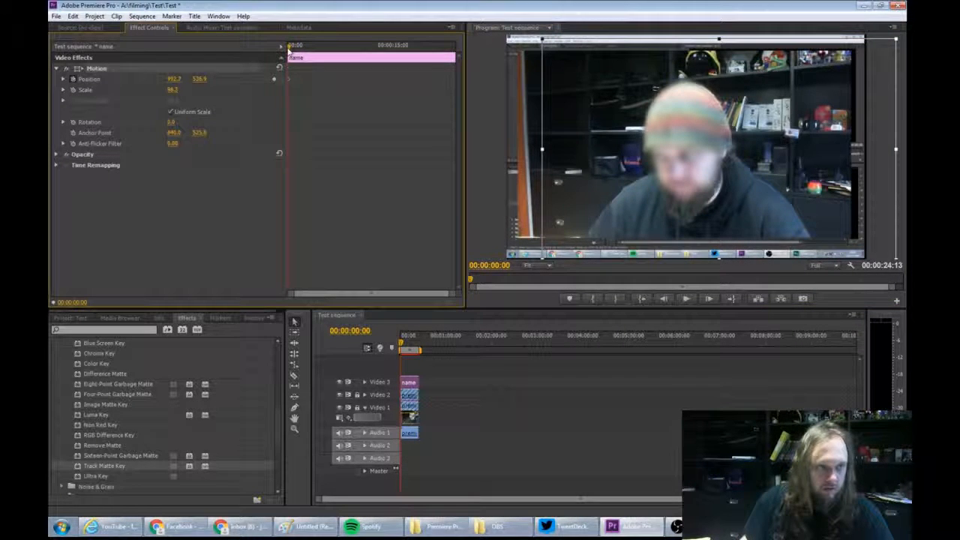
left_click_drag(290, 48, 323, 49)
left_click(683, 123)
left_click_drag(692, 119, 711, 115)
left_click_drag(323, 48, 279, 48)
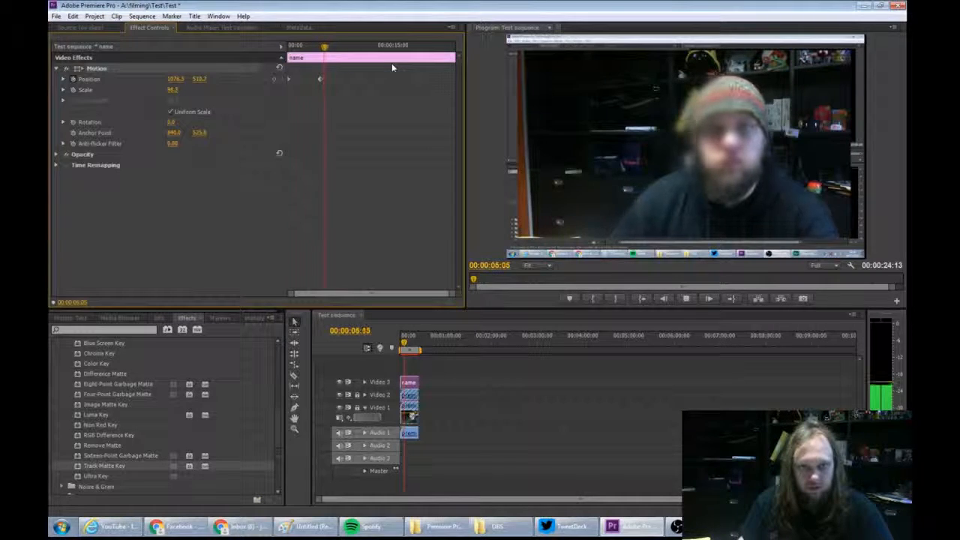
Add two more Position keyframes between about 5 and 7 seconds, moving the mask onto the face each time
key("space")
left_click(707, 119)
left_click_drag(740, 124, 731, 118)
left_click_drag(327, 48, 333, 50)
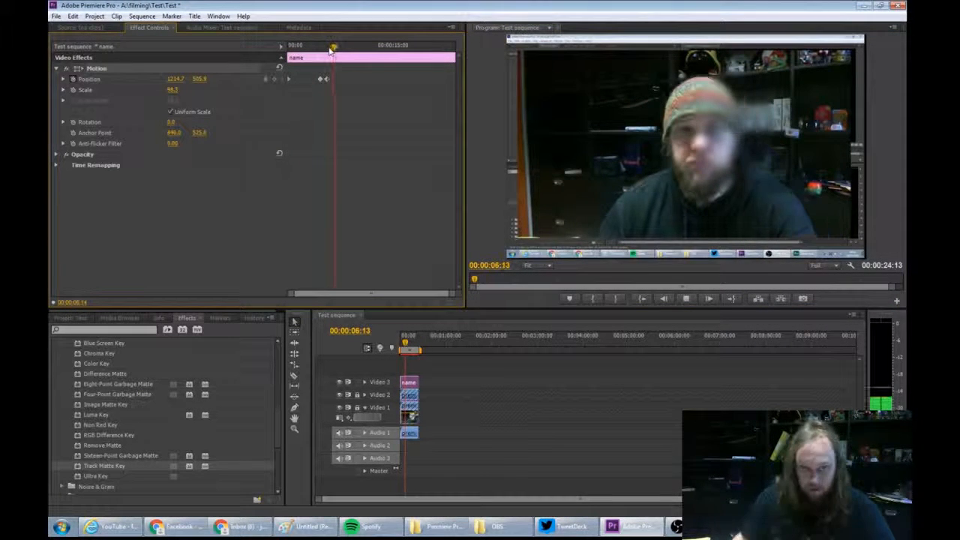
left_click_drag(731, 130, 706, 128)
Keyframe the mask over the face at about 00:00:07:18, continue keyframing through the clip, and play back the tracking
key("space")
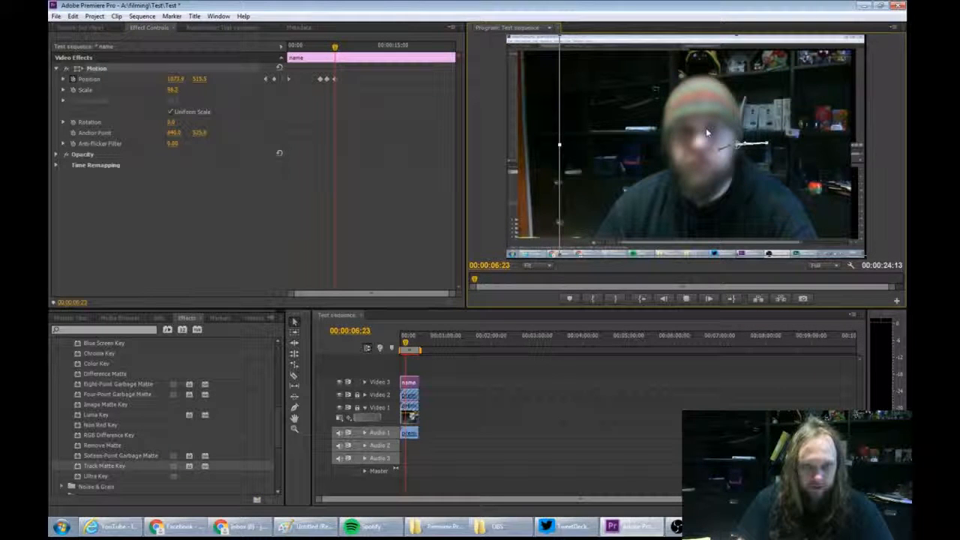
key("space")
left_click_drag(704, 124, 662, 120)
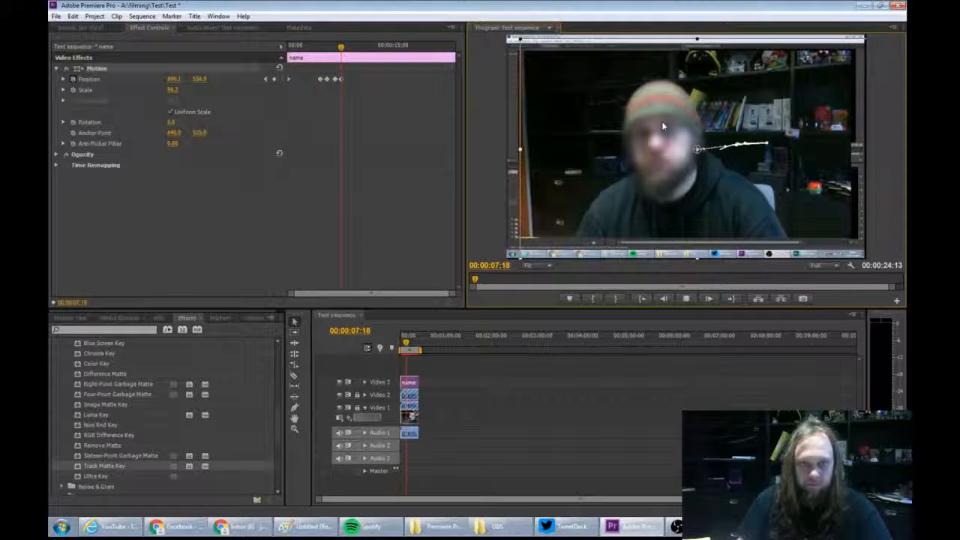
key("space")
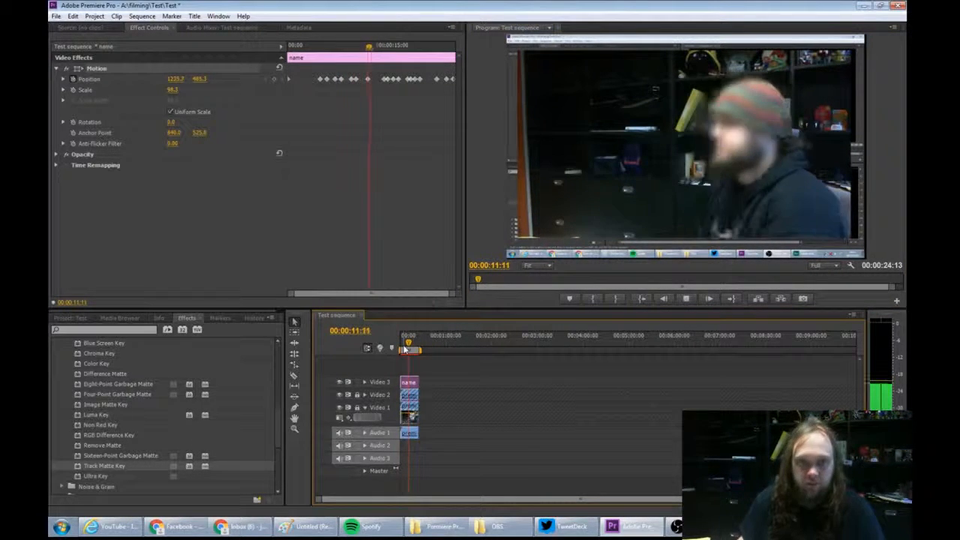
key("space")
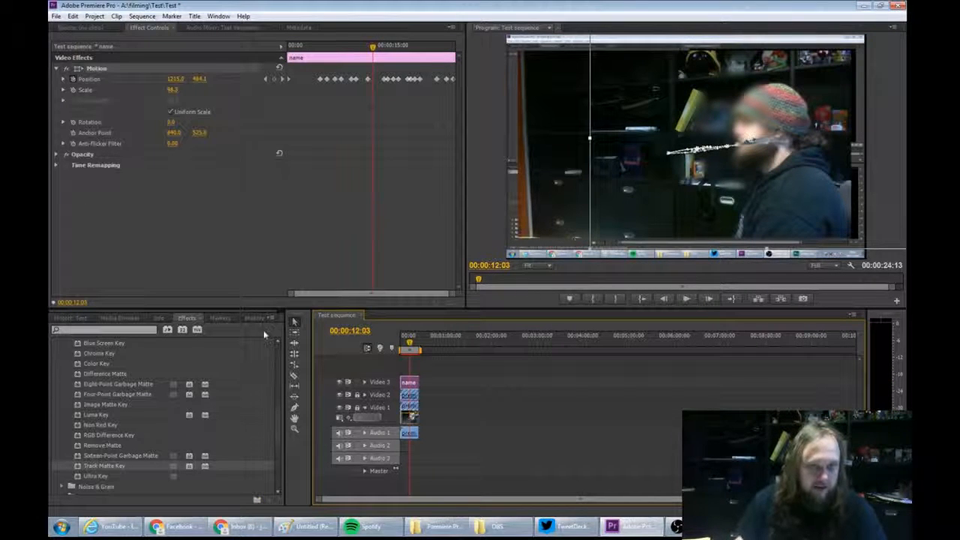
Find the Mosaic effect among the Stylize effects and apply it to the Video 2 clip
scroll(121, 395, "down", 5)
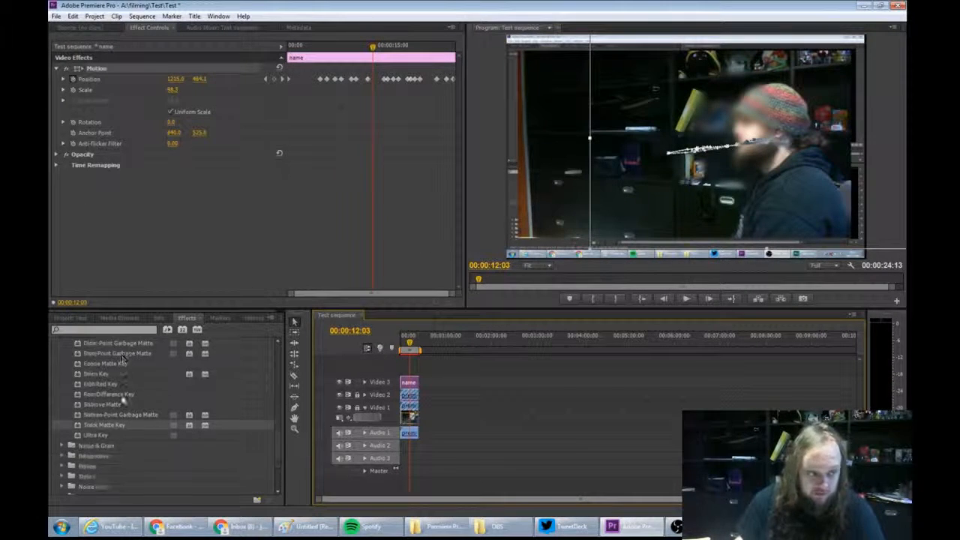
scroll(121, 395, "up", 1)
left_click(62, 368)
scroll(87, 422, "down", 4)
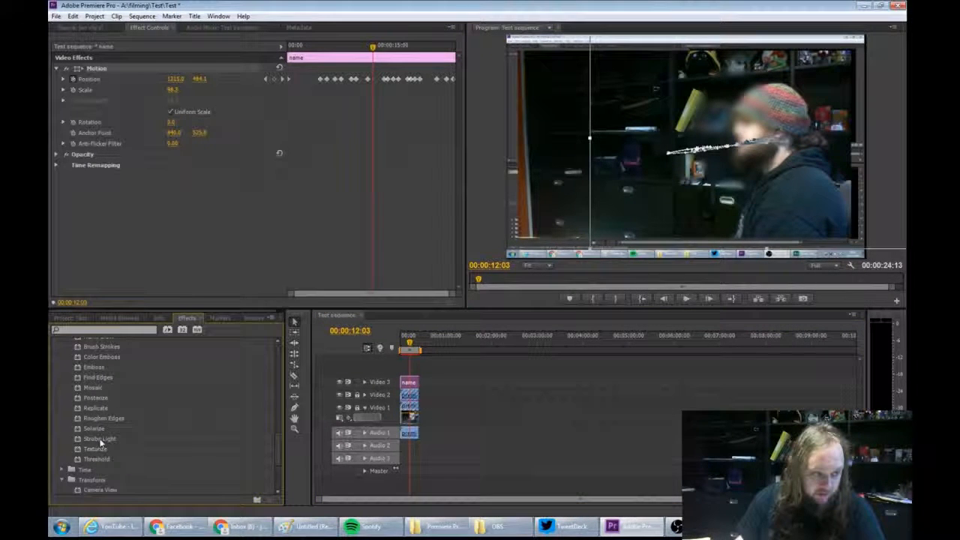
left_click(96, 388)
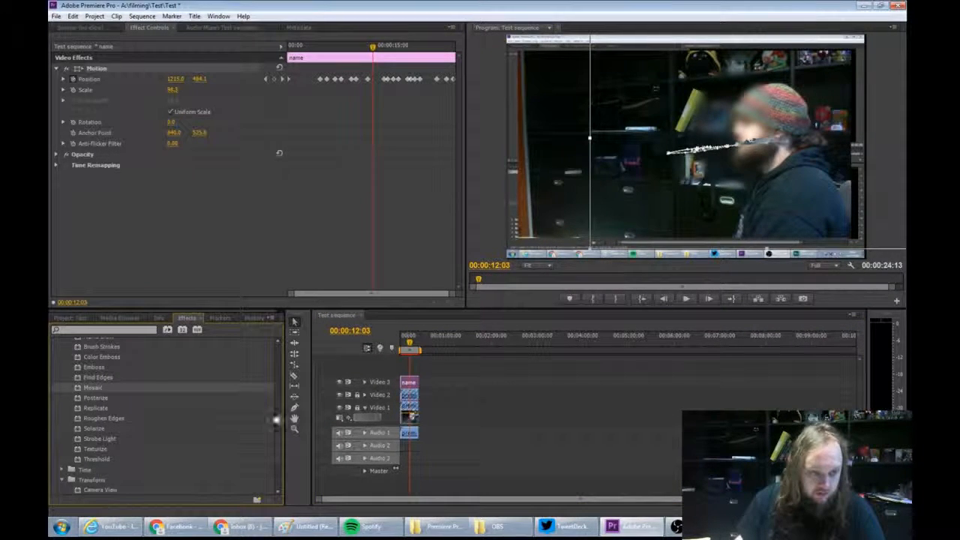
left_click_drag(88, 387, 409, 396)
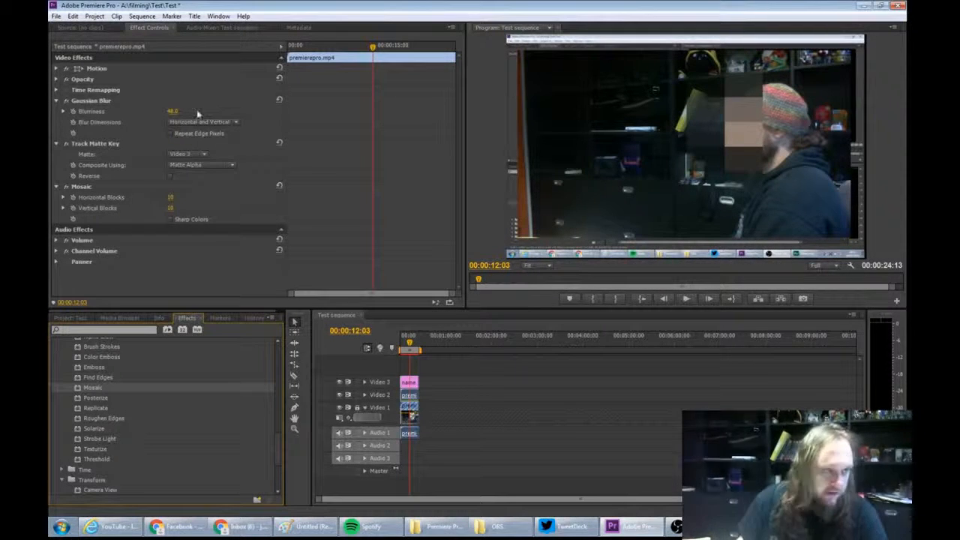
Try different Mosaic block counts, settle on 37 horizontal and 44 vertical blocks, and play the sequence from about 5 seconds
left_click_drag(171, 197, 179, 197)
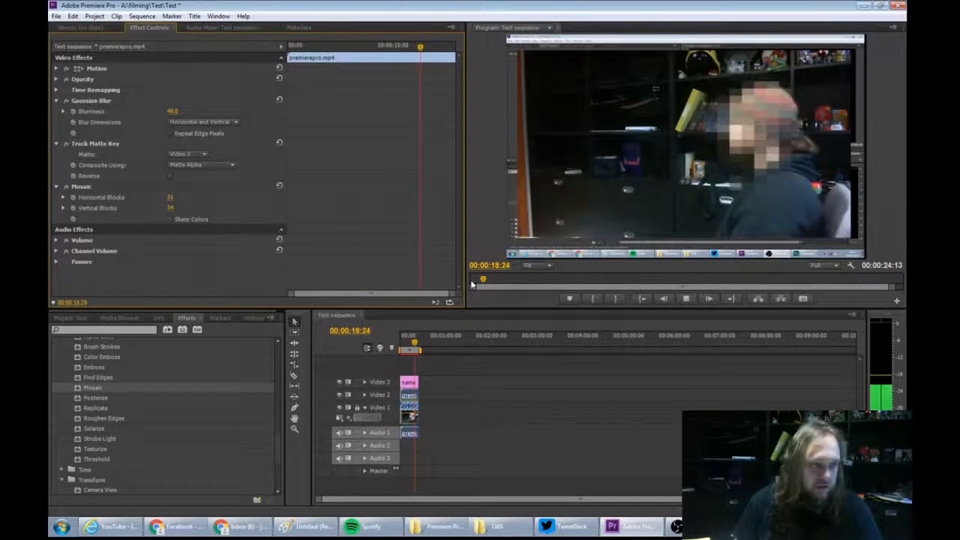
left_click_drag(168, 199, 225, 208)
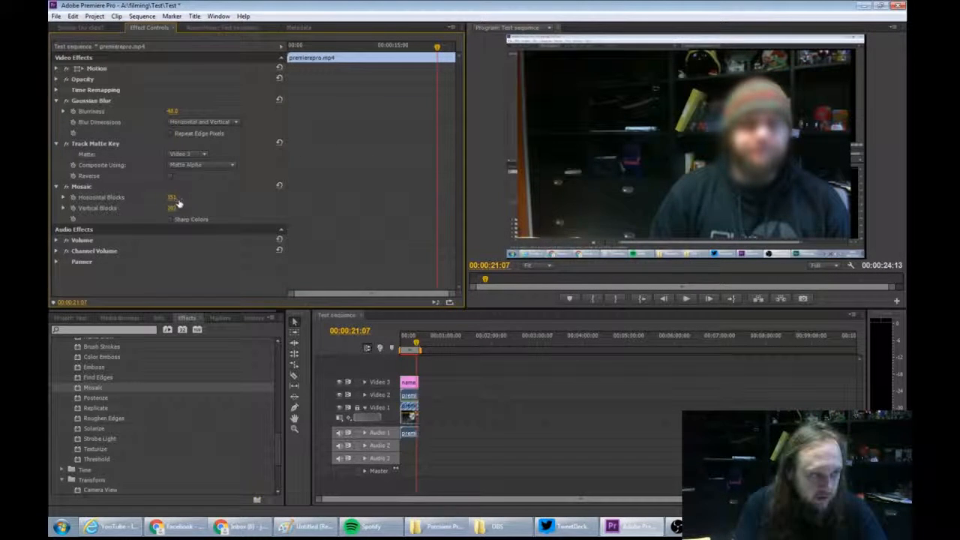
left_click_drag(171, 197, 66, 197)
mouse_move(175, 209)
left_mouse_down()
mouse_move(152, 209)
mouse_move(168, 208)
left_mouse_up()
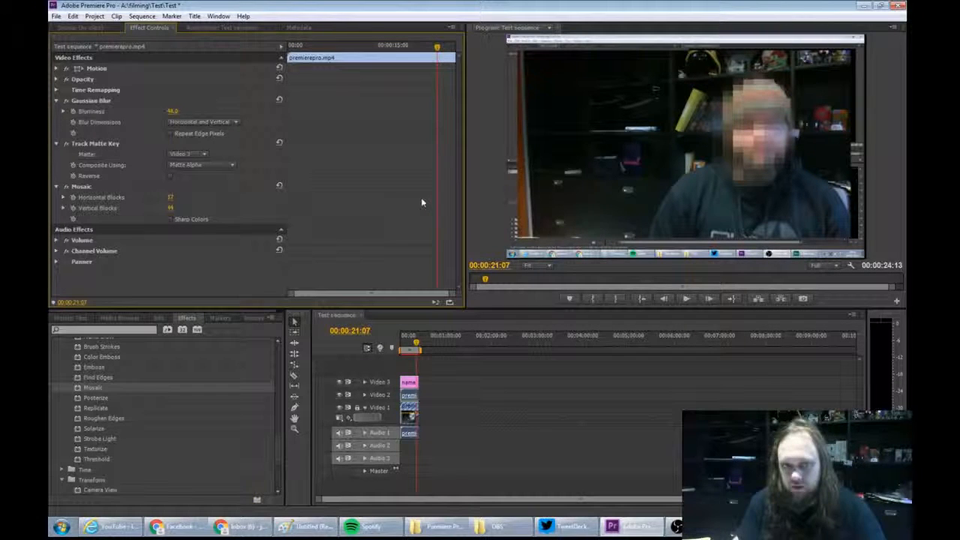
left_click(405, 343)
key("space")
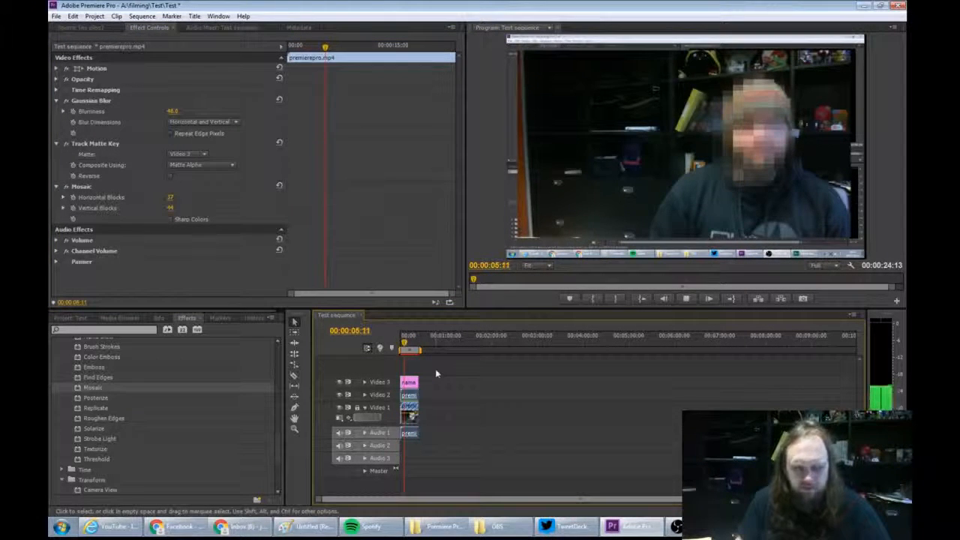